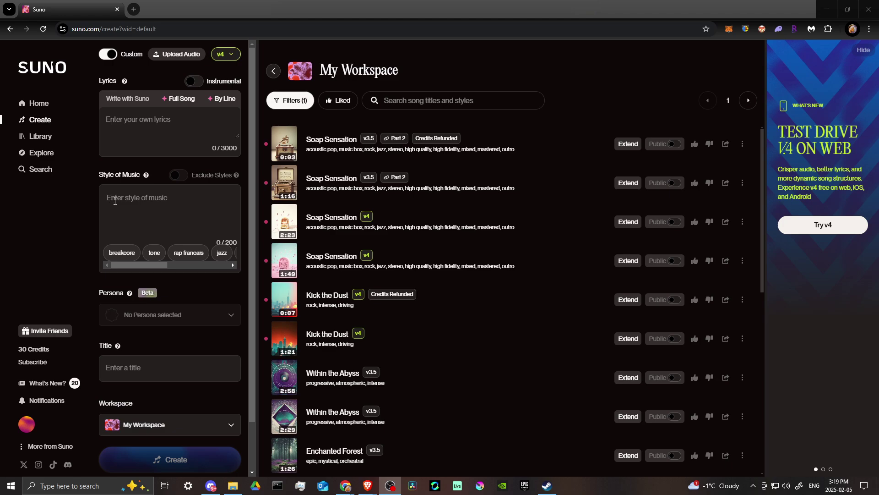
Step: Generate Full Song lyrics options from the prompt 'a love song in chinese (mandarin)'
left_click(129, 124)
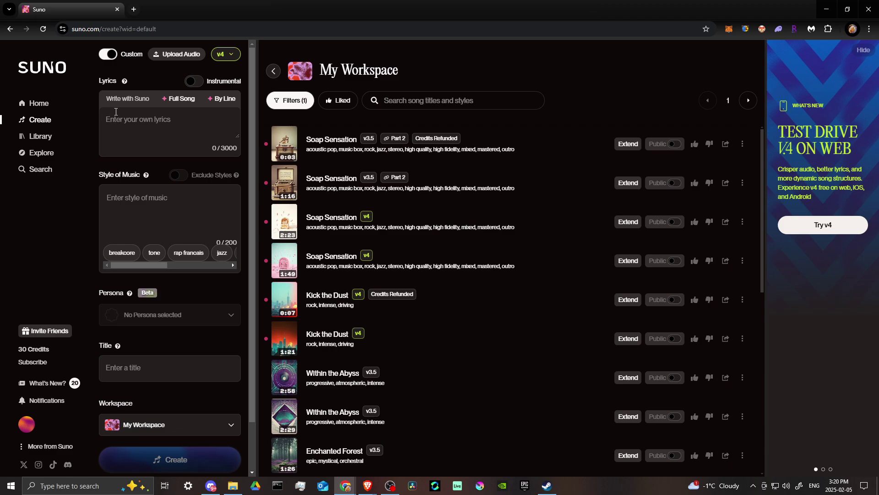
left_click(176, 101)
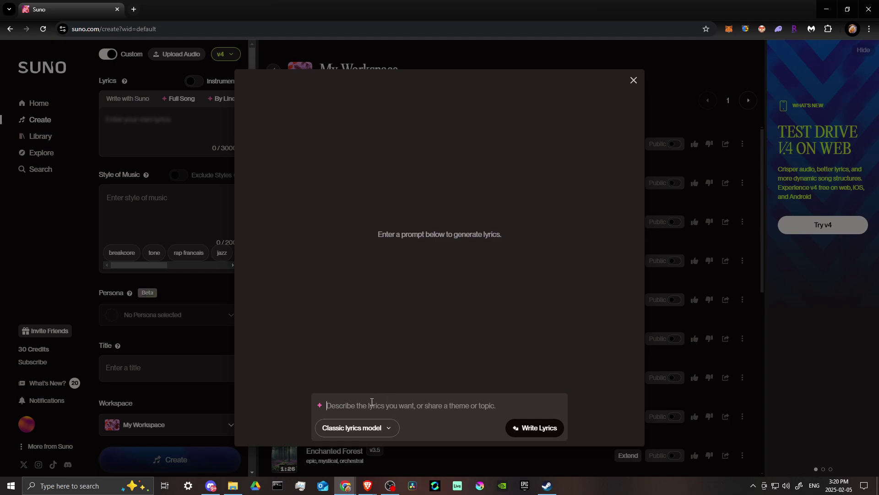
type("a love song")
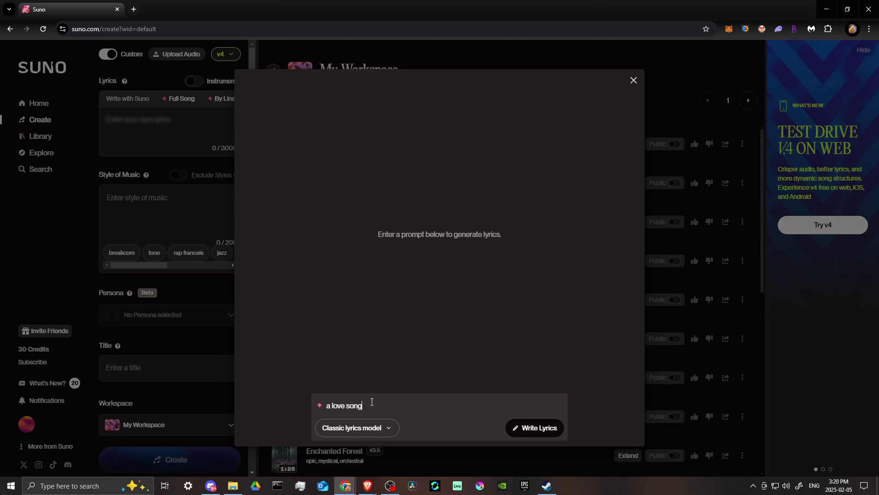
type(" in chines")
type("e")
type(" (mandar")
type("in)")
left_click(541, 431)
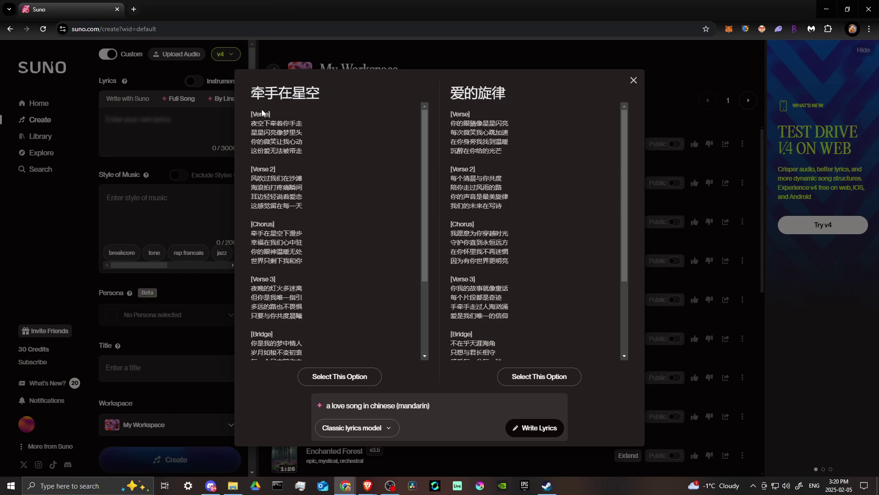
scroll(289, 268, "down", 2)
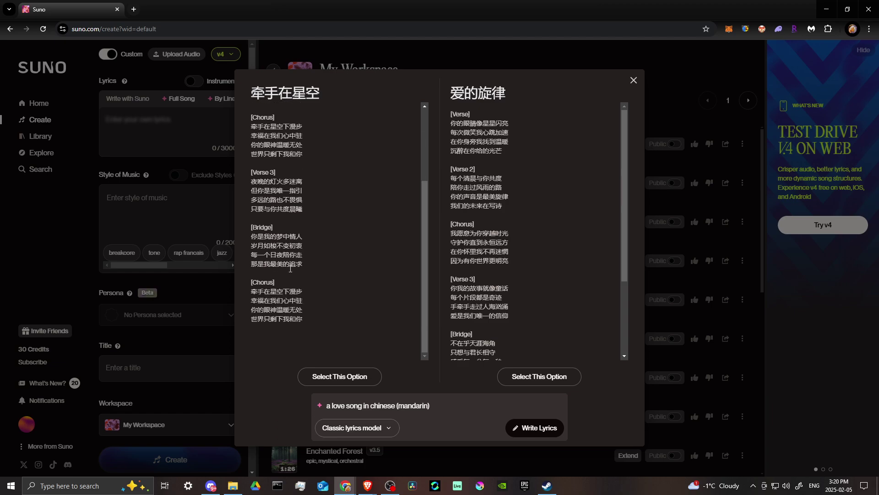
scroll(290, 268, "up", 2)
Step: Pick the first Mandarin lyrics option and set style 'ballad, pop, stereo, high quality, mixed, mastered', fixing 'sterero'
left_click(335, 378)
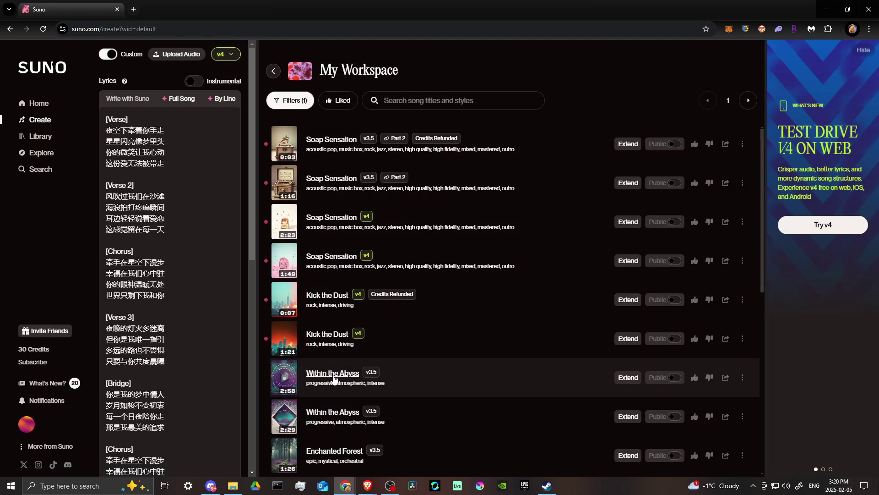
scroll(159, 207, "down", 4)
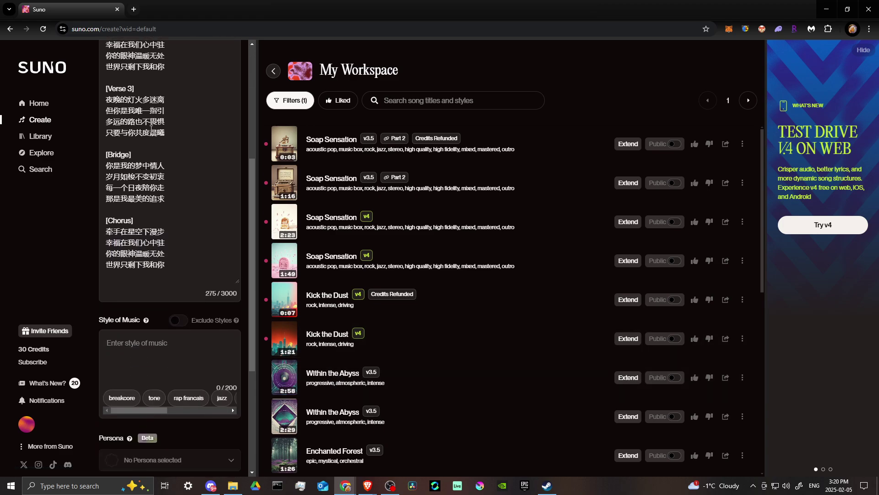
scroll(163, 243, "up", 2)
scroll(163, 244, "up", 2)
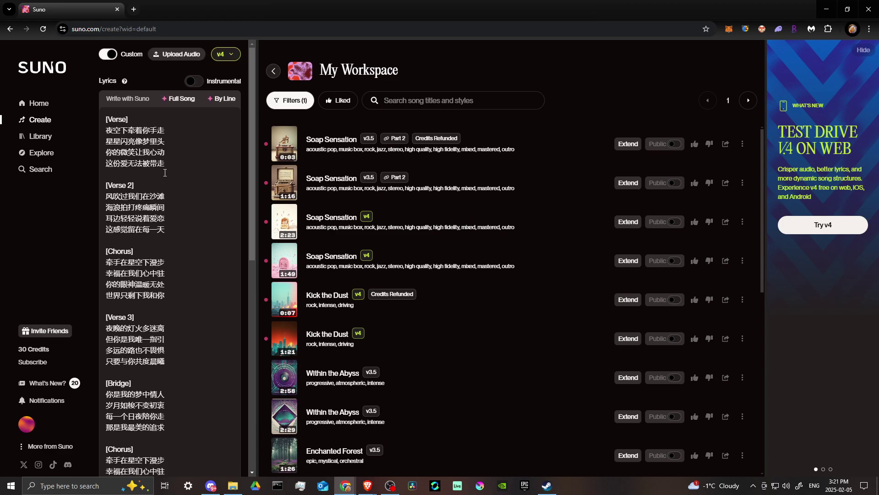
scroll(130, 263, "down", 1)
scroll(130, 263, "down", 4)
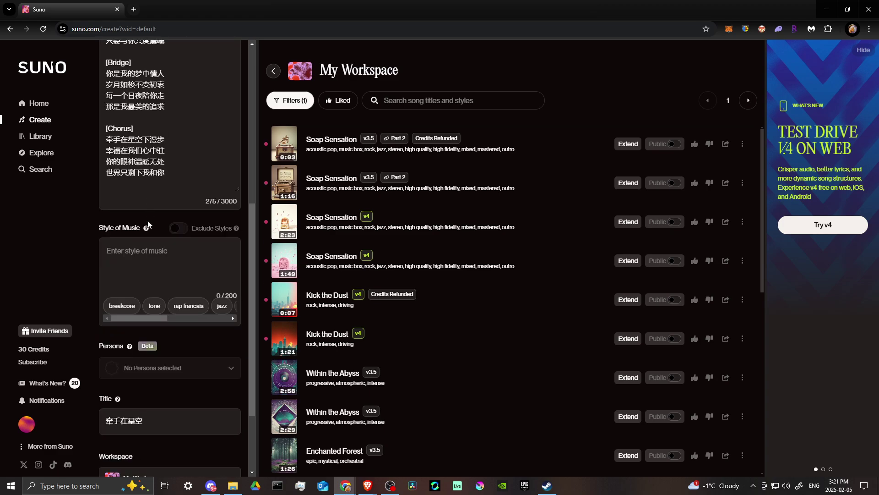
left_click(138, 259)
type("ball")
type("ad, pop")
type(", ")
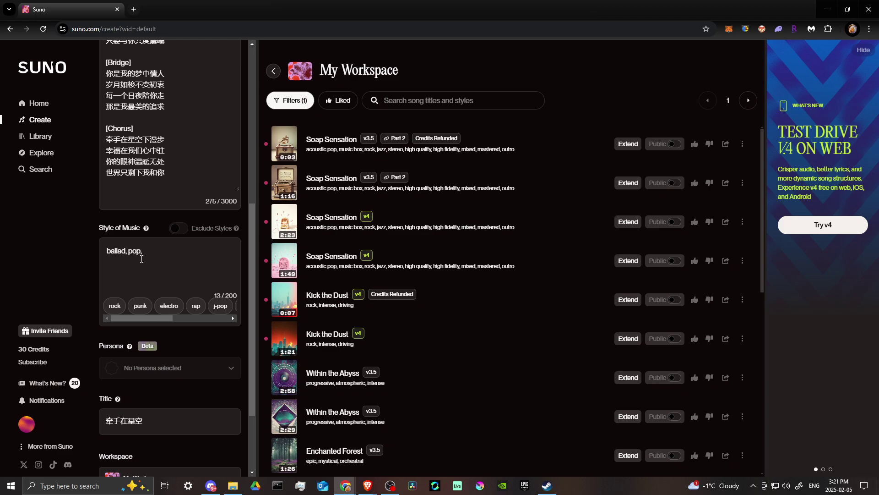
type("sterero")
type(", high ")
type("quality")
type(", mixe")
type("d, m")
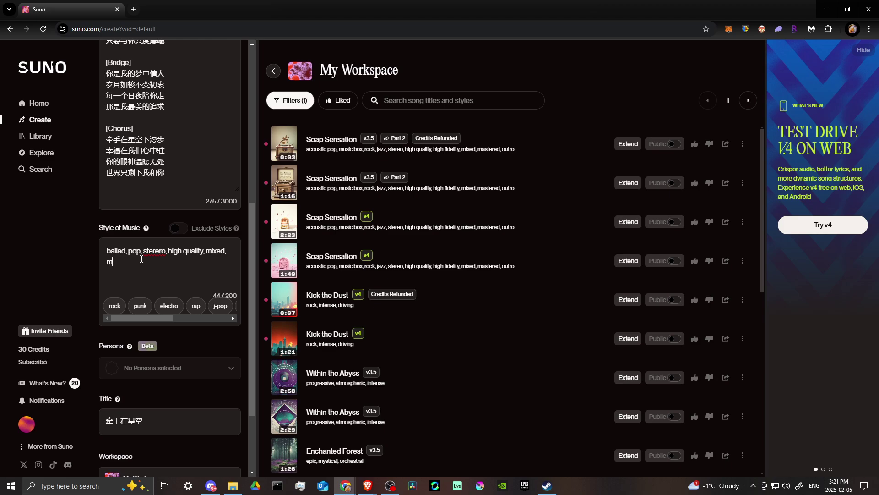
type("astered")
right_click(154, 253)
left_click(178, 49)
left_click(137, 263)
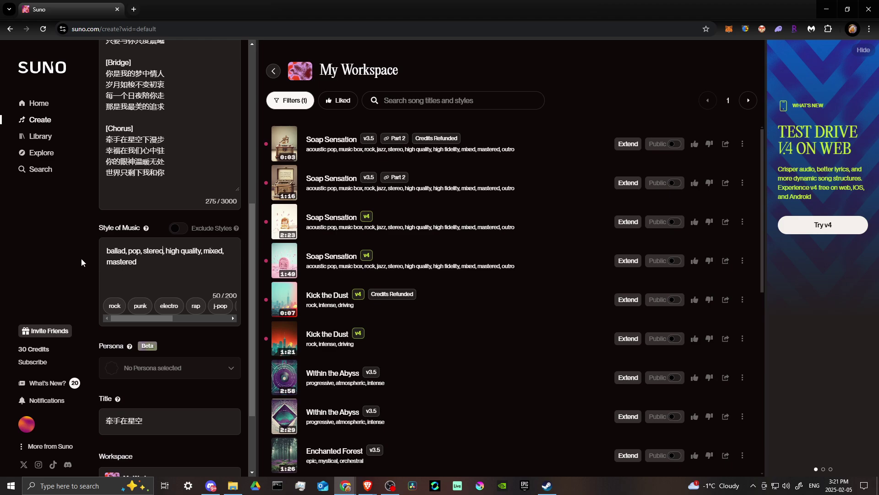
scroll(150, 273, "up", 5)
scroll(150, 274, "up", 3)
scroll(181, 212, "down", 10)
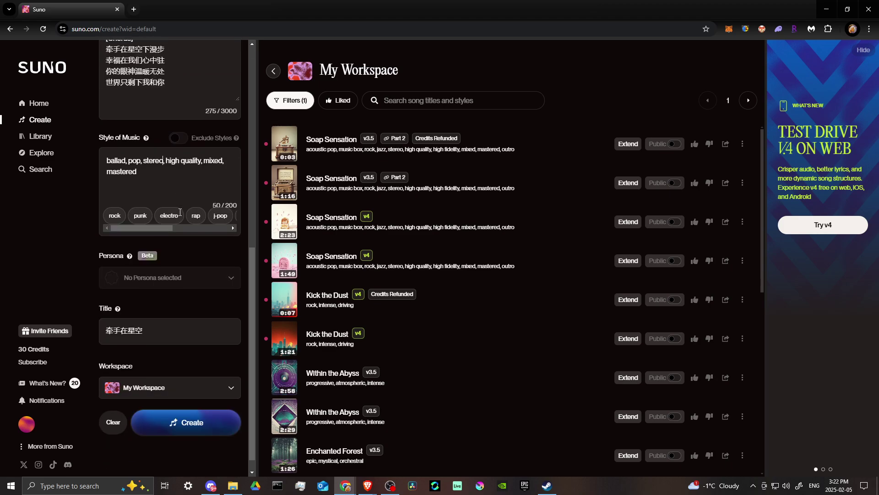
scroll(181, 212, "down", 2)
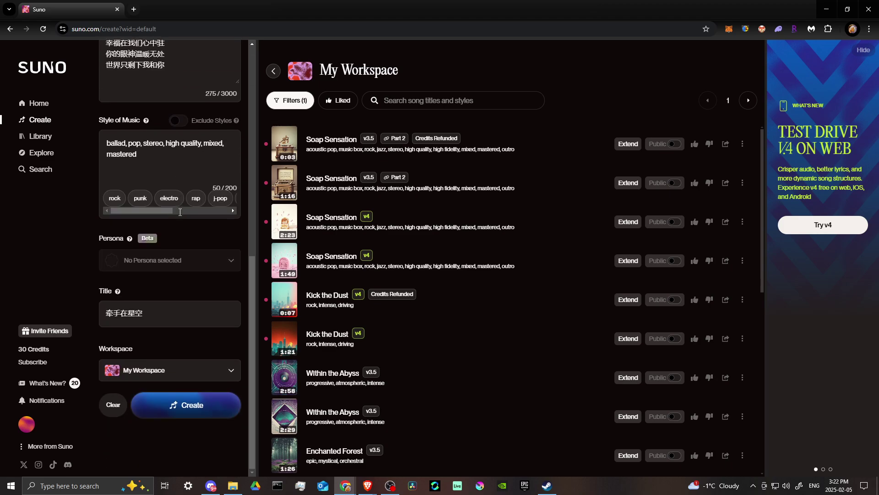
Step: Create two tracks of 牵手在星空 from the current lyrics and style
left_click(180, 407)
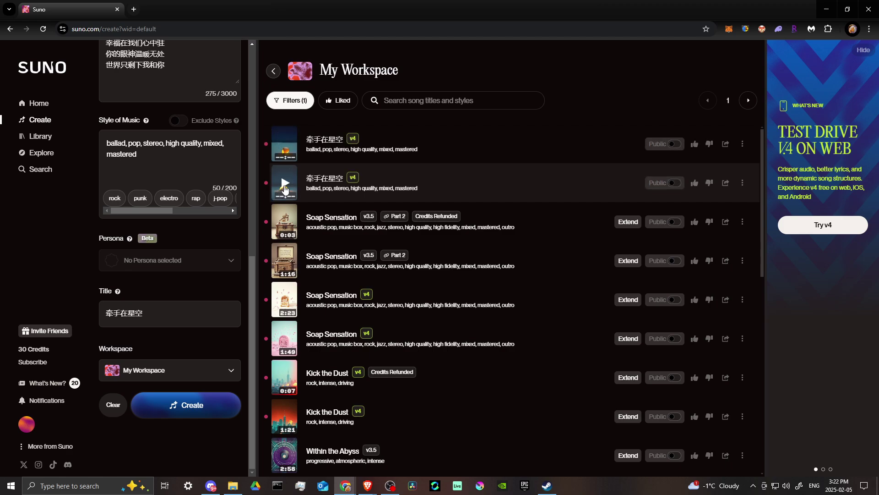
Step: Play the first new 牵手在星空 track, then pause it
left_click(284, 146)
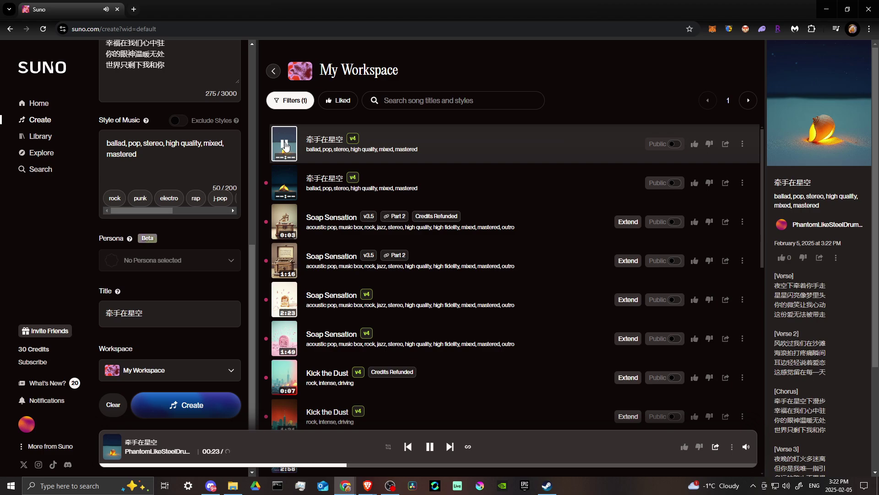
left_click(285, 147)
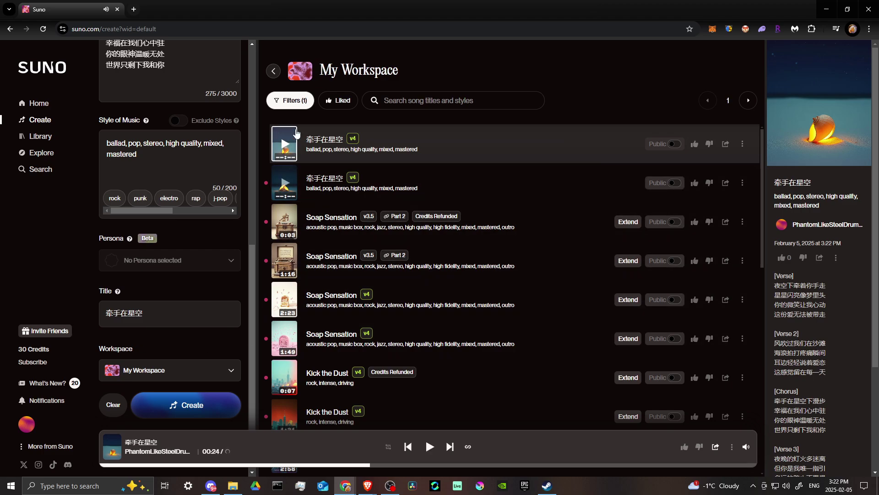
scroll(164, 298, "up", 1)
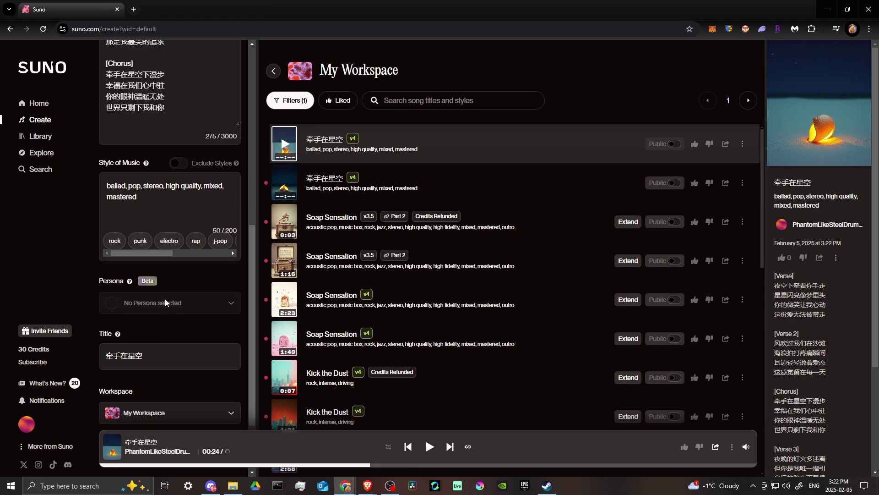
scroll(172, 282, "up", 4)
scroll(174, 278, "up", 3)
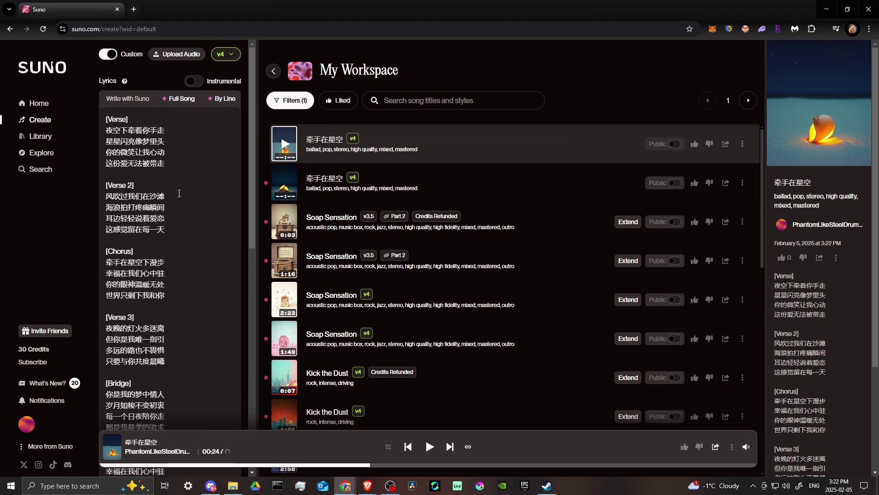
scroll(203, 273, "down", 5)
scroll(205, 271, "up", 5)
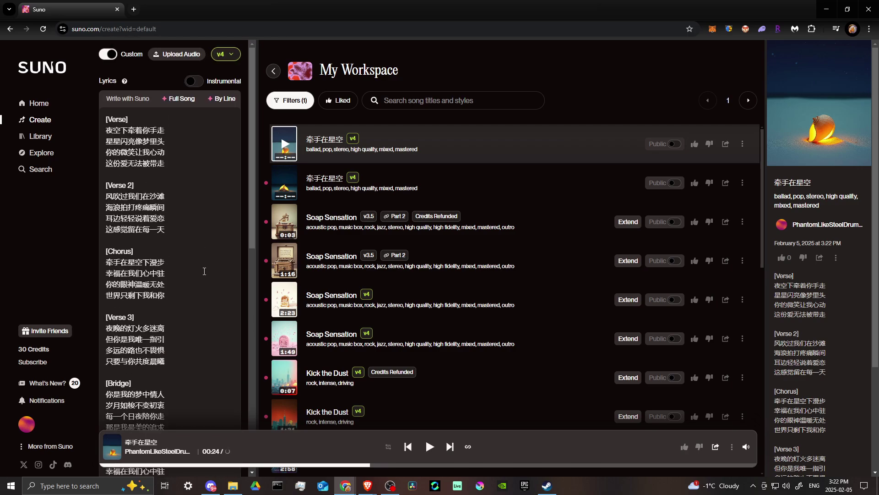
Step: Generate Full Song lyrics options from the prompt 'a love song in spanish'
left_click(174, 99)
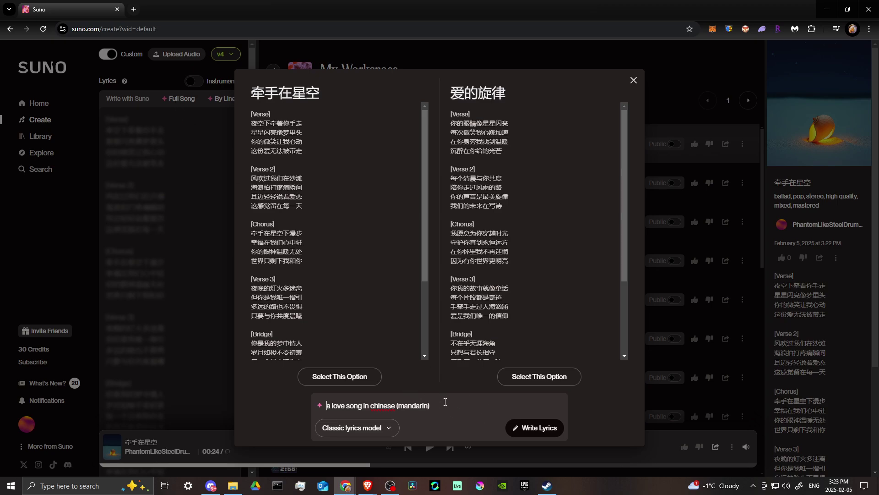
left_click_drag(371, 405, 501, 406)
type("spanish")
left_click(542, 431)
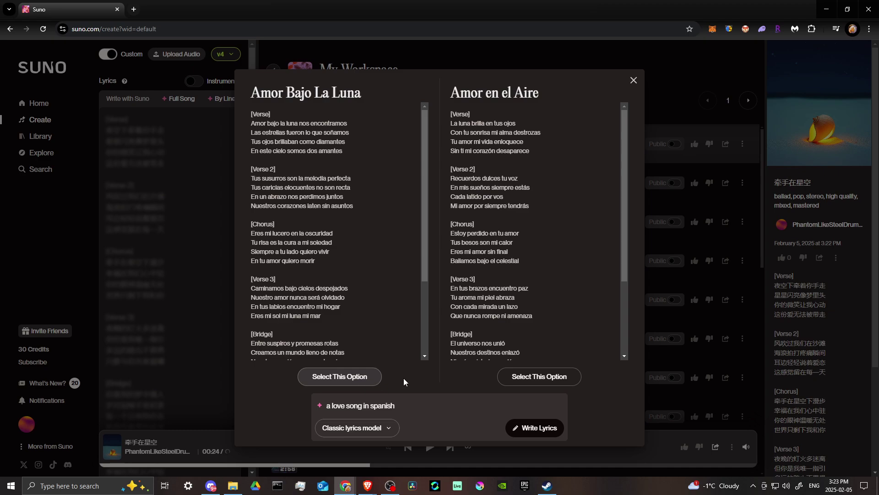
left_click(352, 378)
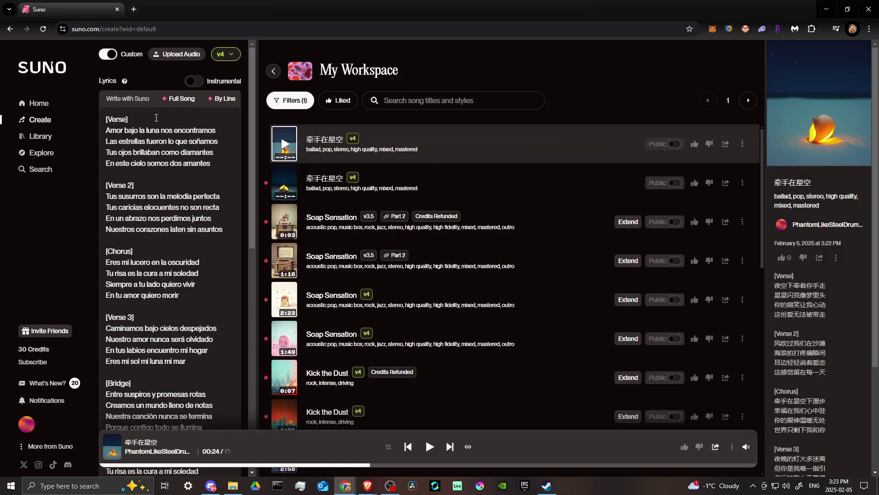
scroll(121, 211, "down", 2)
scroll(167, 268, "down", 5)
scroll(167, 269, "down", 3)
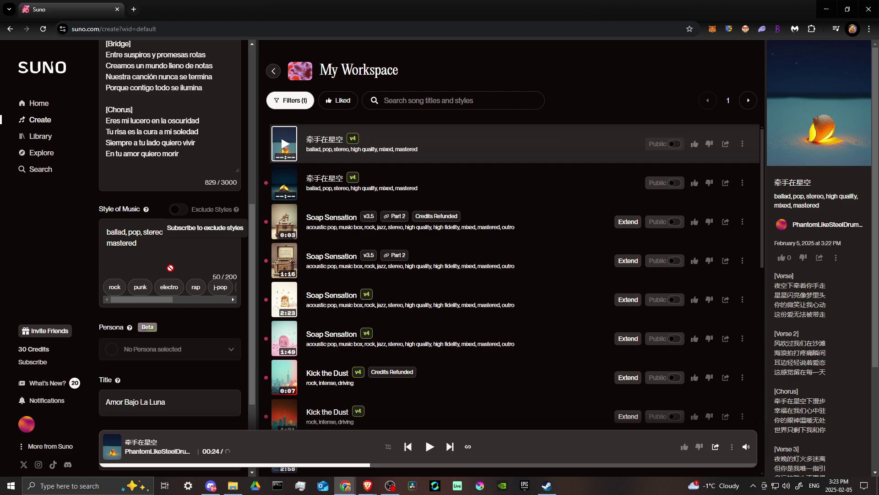
scroll(161, 146, "down", 3)
scroll(216, 295, "down", 1)
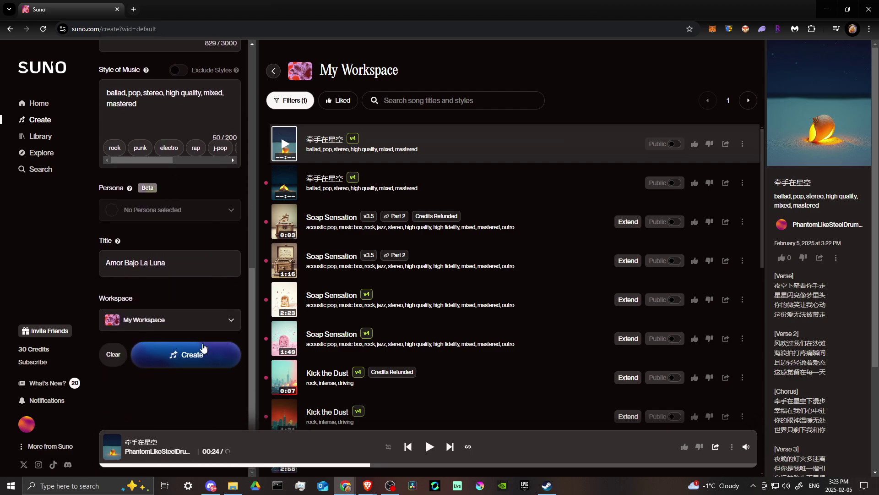